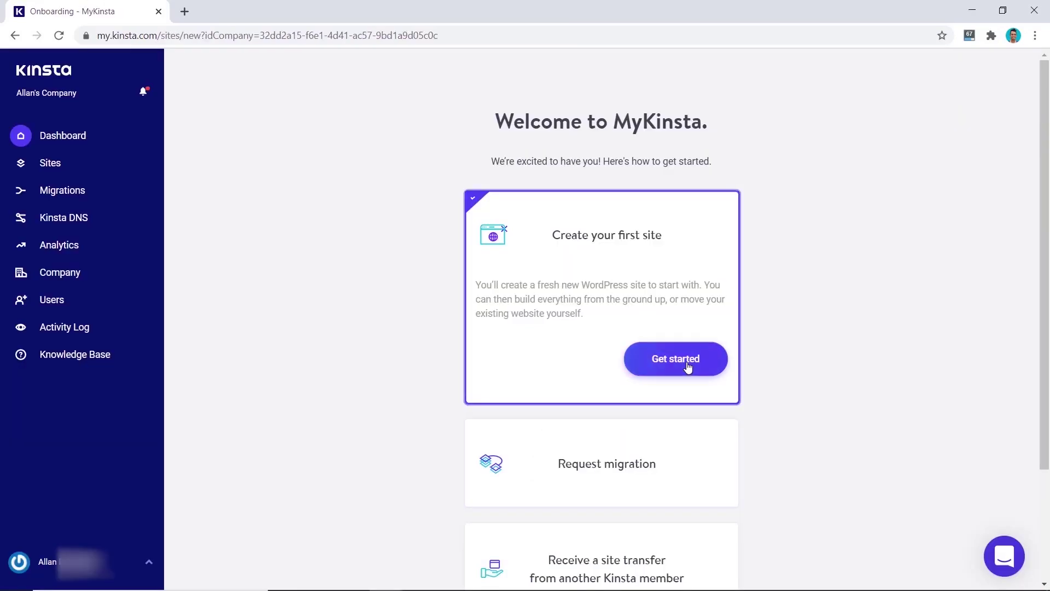
Start a new WordPress site with Northern Virginia as its data center and submit it
click(676, 359)
click(438, 407)
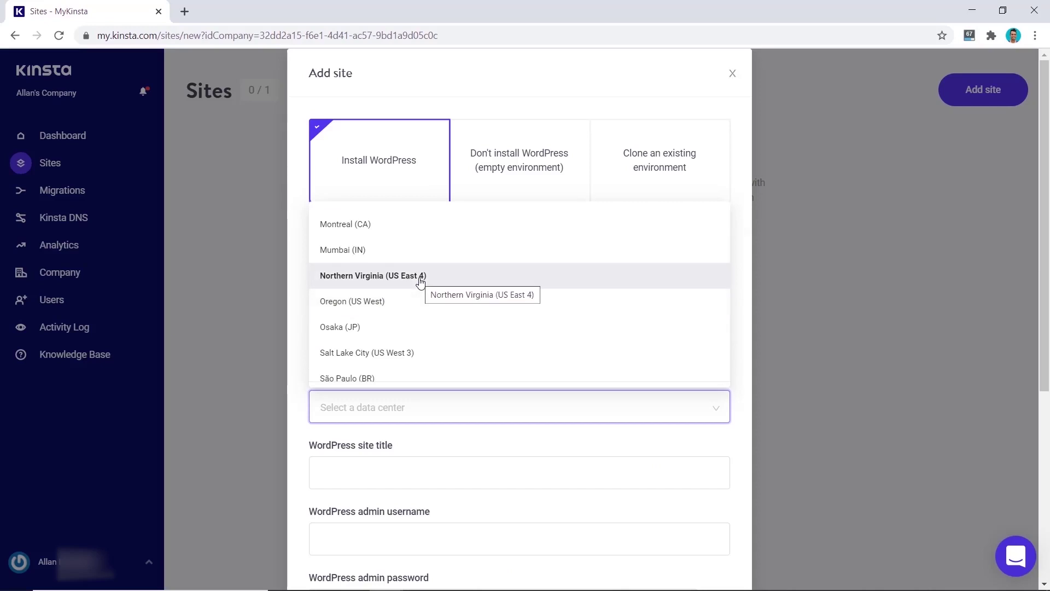
click(420, 276)
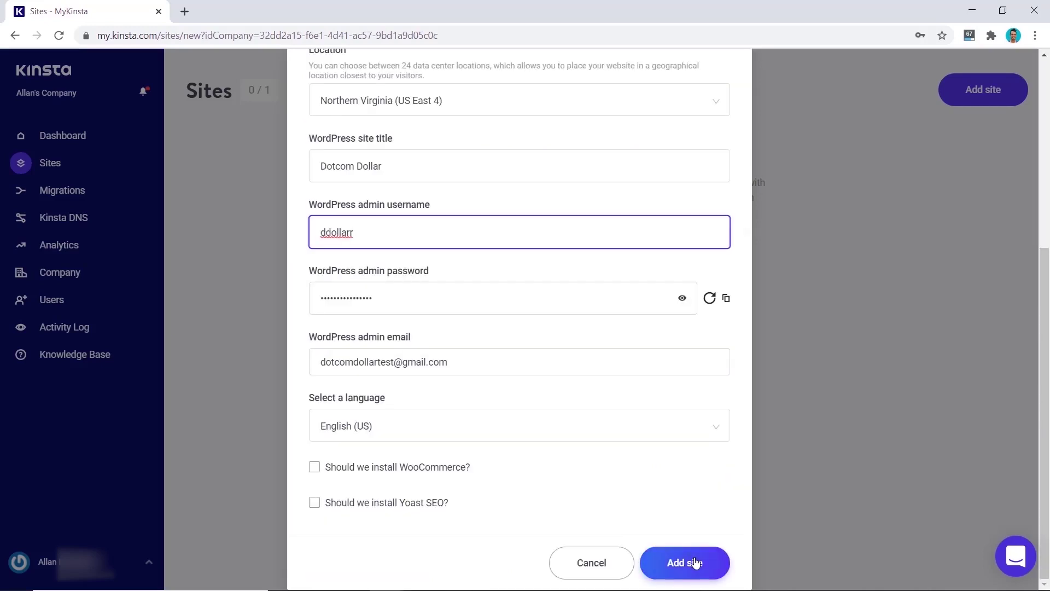
click(696, 563)
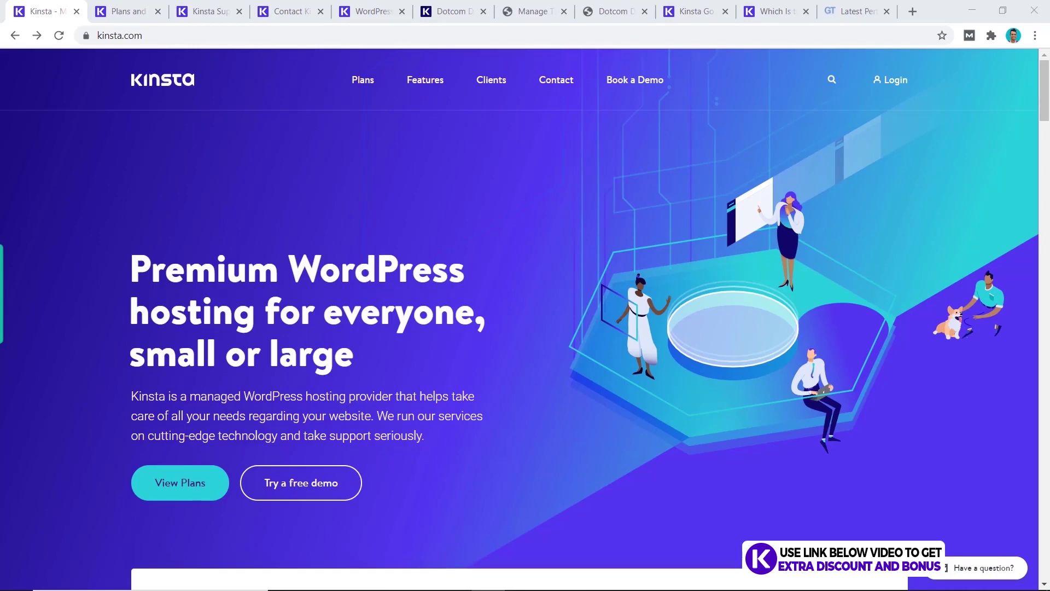
Go to Kinsta's hosting plans page to compare the plan tiers
click(212, 485)
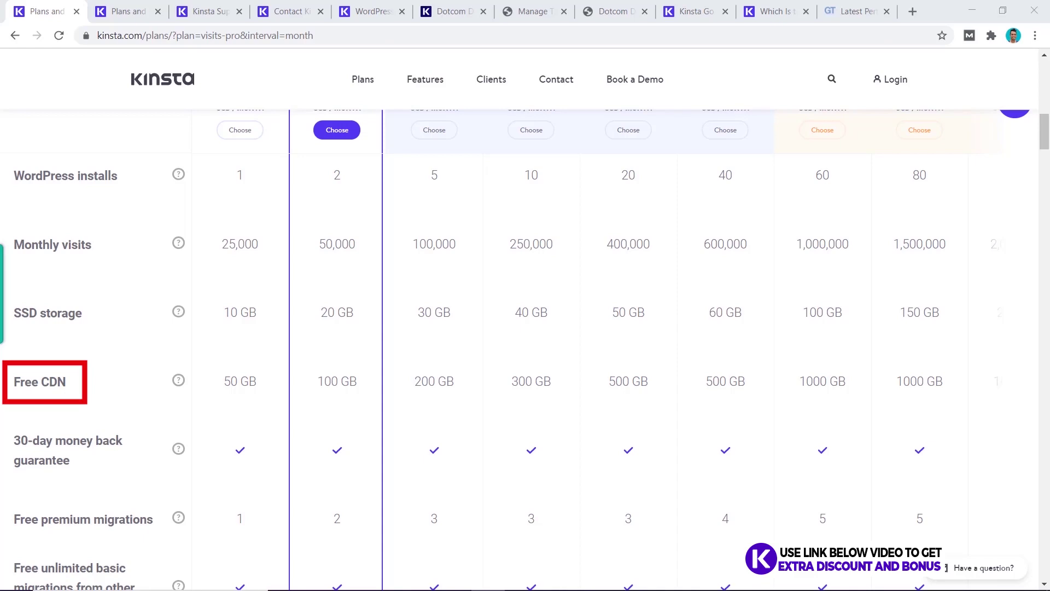
Scroll down through the plan pricing comparison table
scroll(731, 293, down, 10)
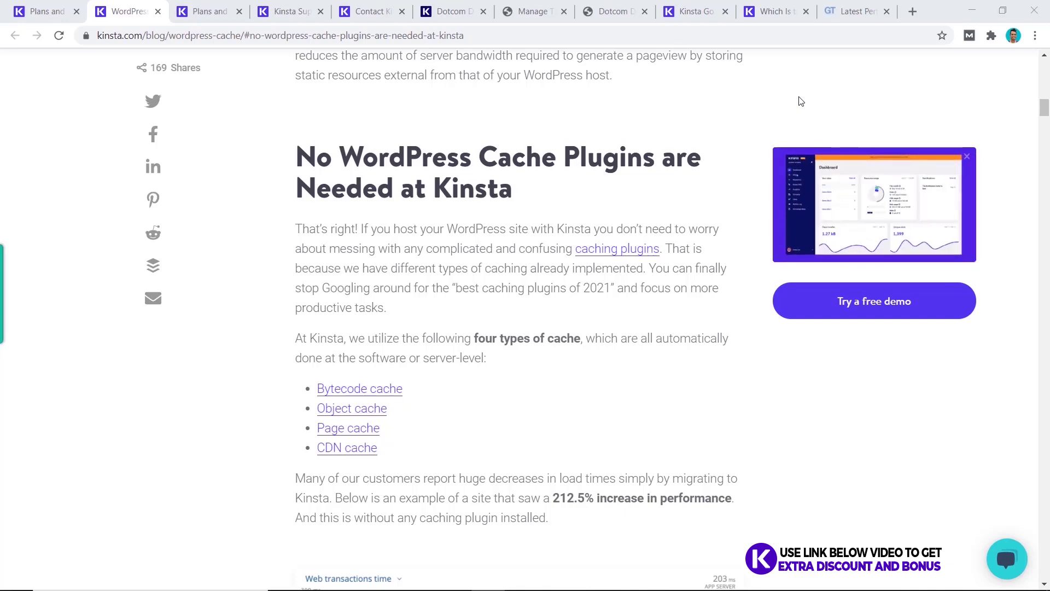
Return to the Kinsta pricing page and choose the $30 Starter plan
key(ctrl+shift+Tab)
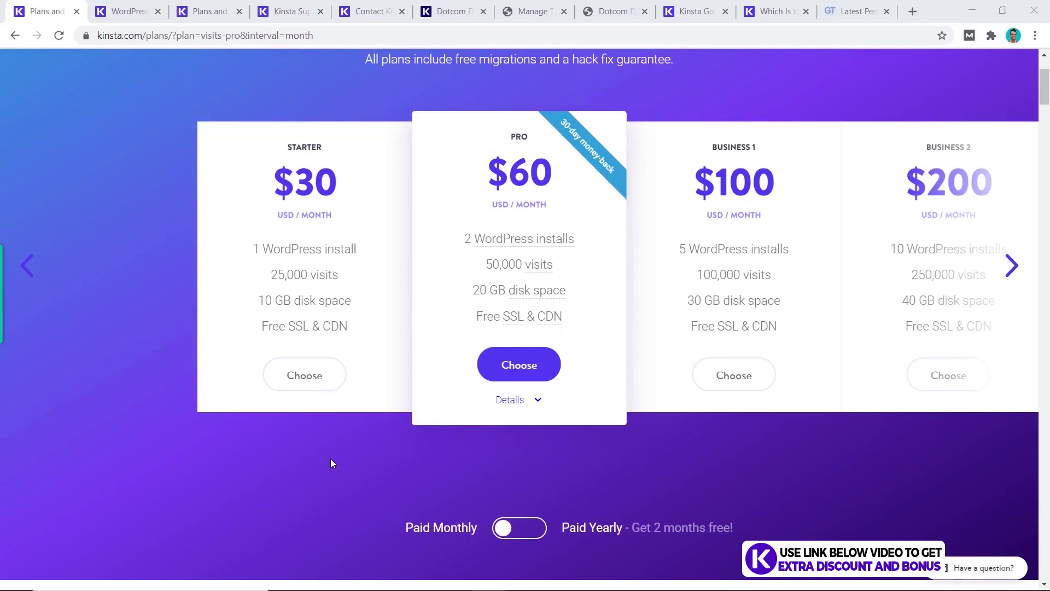
click(300, 377)
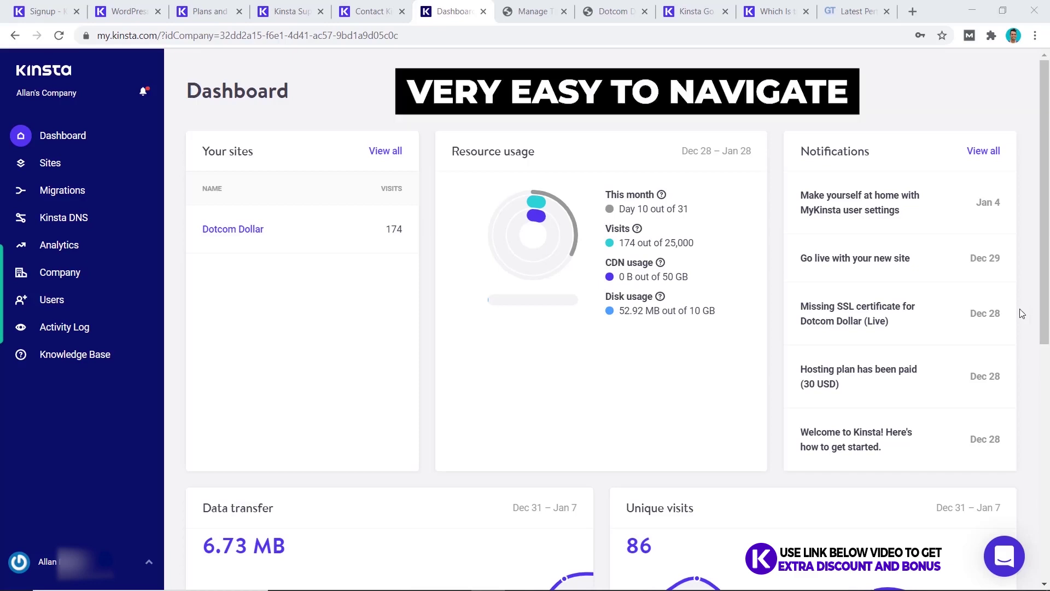
Browse the Dotcom Dollar site's Info, Tools, Kinsta CDN and Backups pages
click(215, 230)
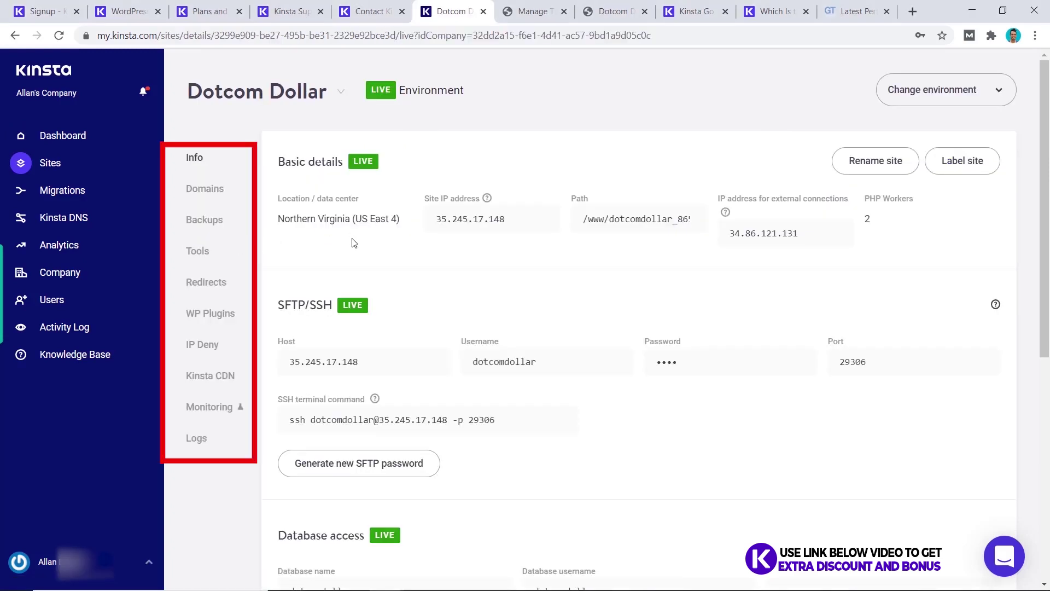
click(199, 250)
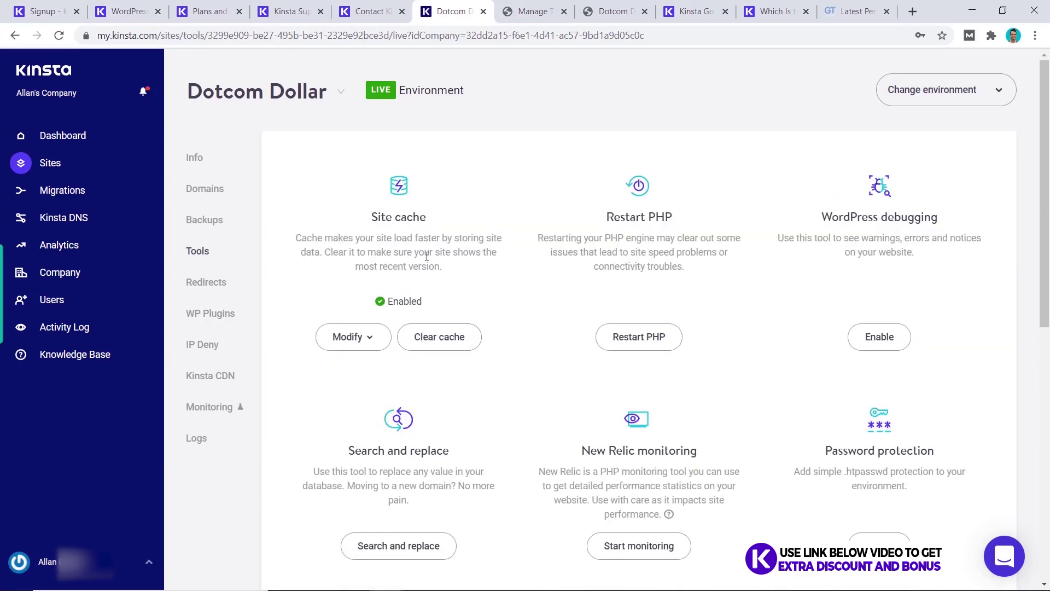
scroll(427, 258, down, 6)
scroll(423, 310, down, 1)
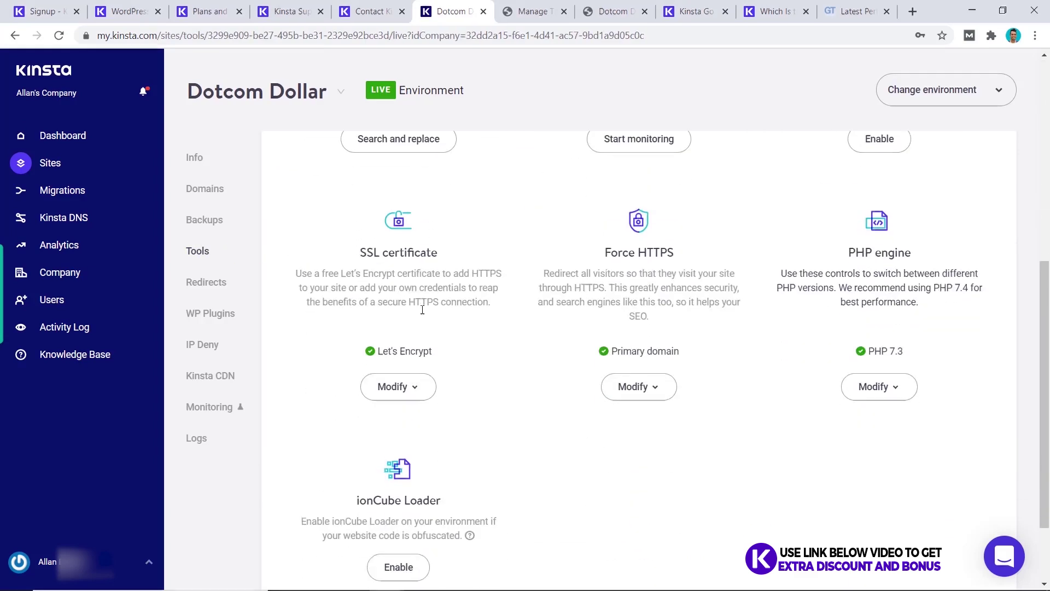
scroll(299, 254, up, 6)
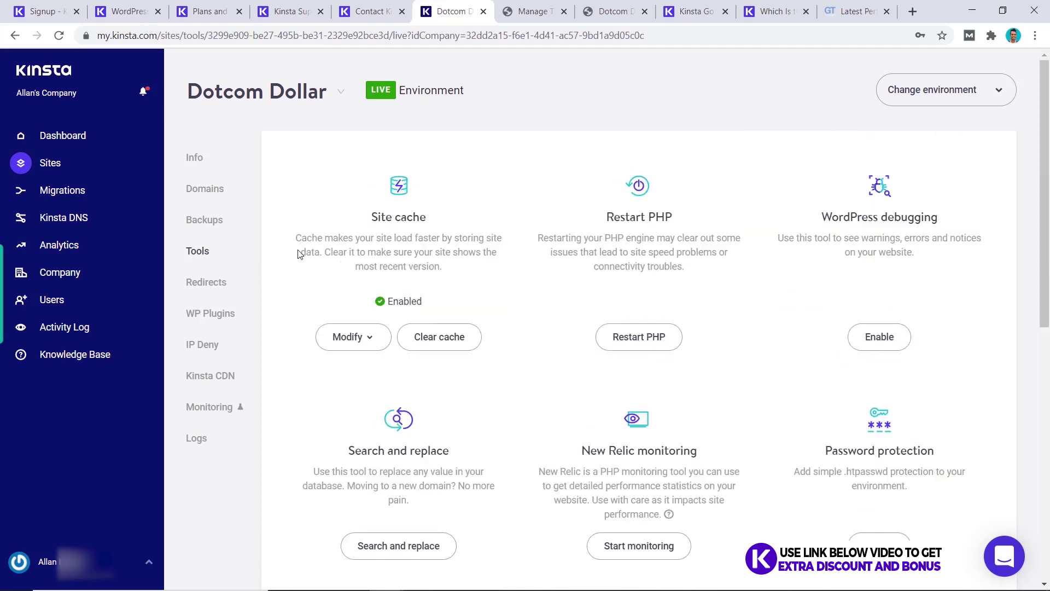
click(218, 376)
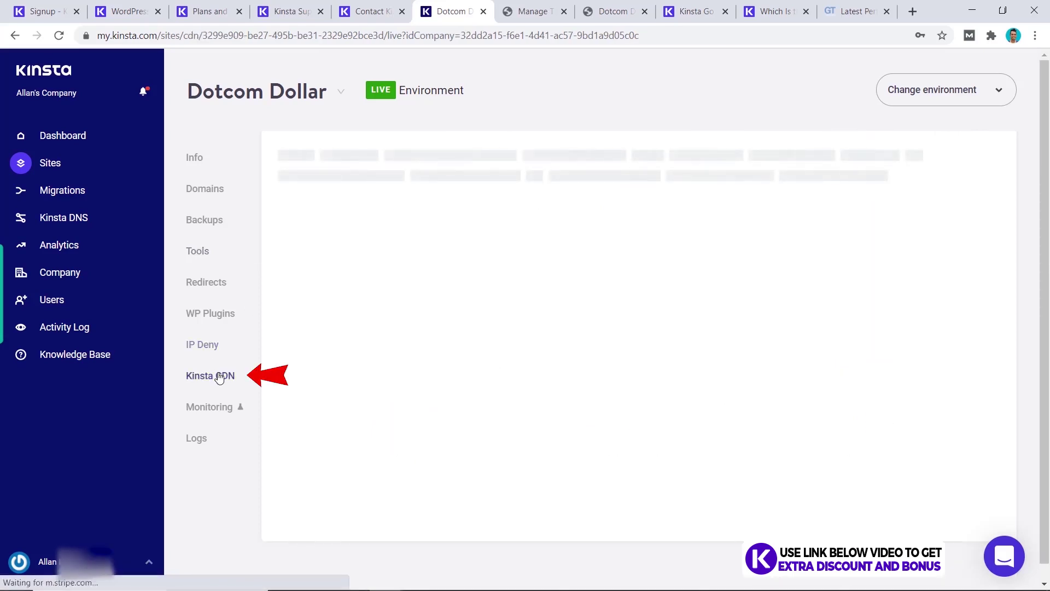
click(207, 221)
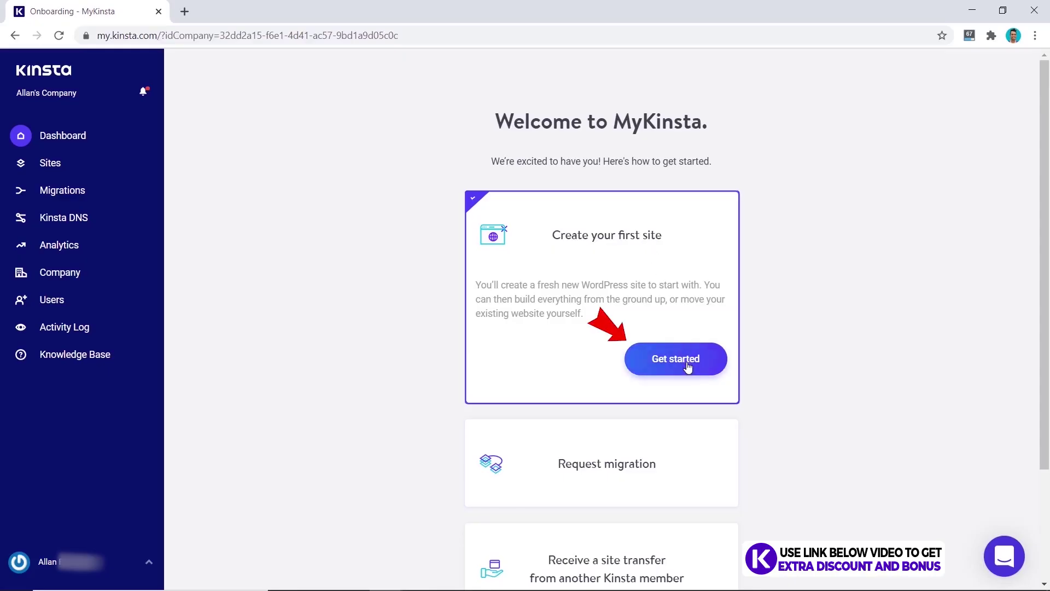
Start adding a site with Install WordPress and begin entering the dotcomdollar.xyz domain
click(688, 368)
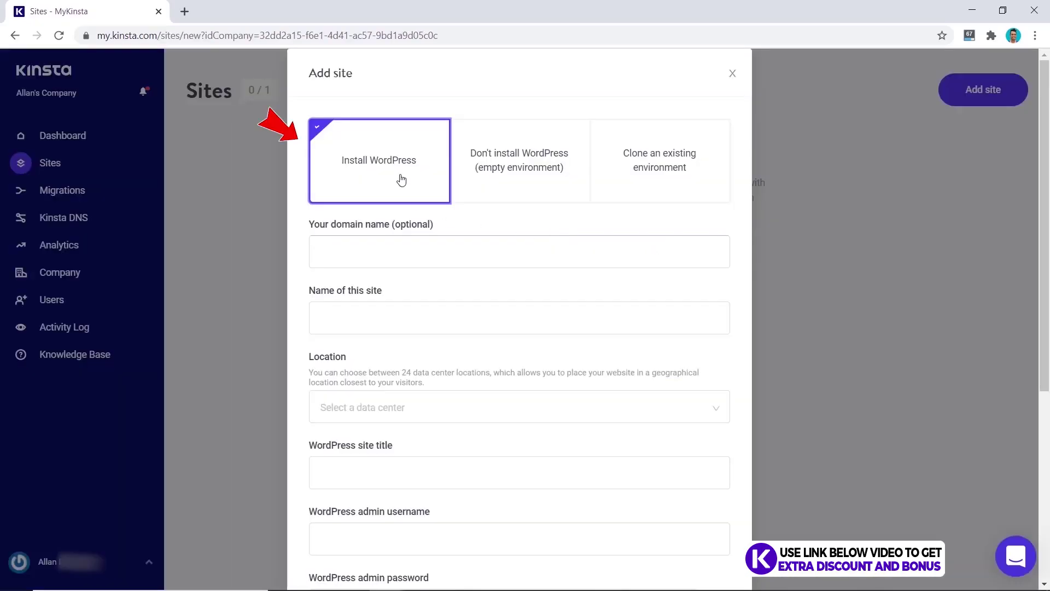
click(339, 241)
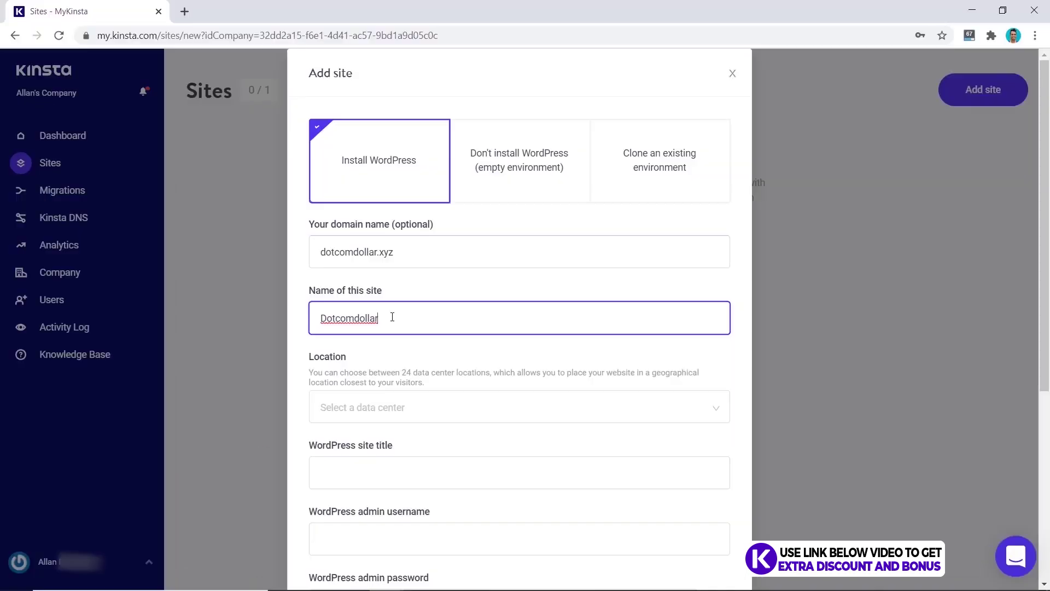
Correct the site name to 'Dotcom Dollar' and set the location to Northern Virginia (US East 4)
key(ctrl+a)
text(Dotcom Dollar)
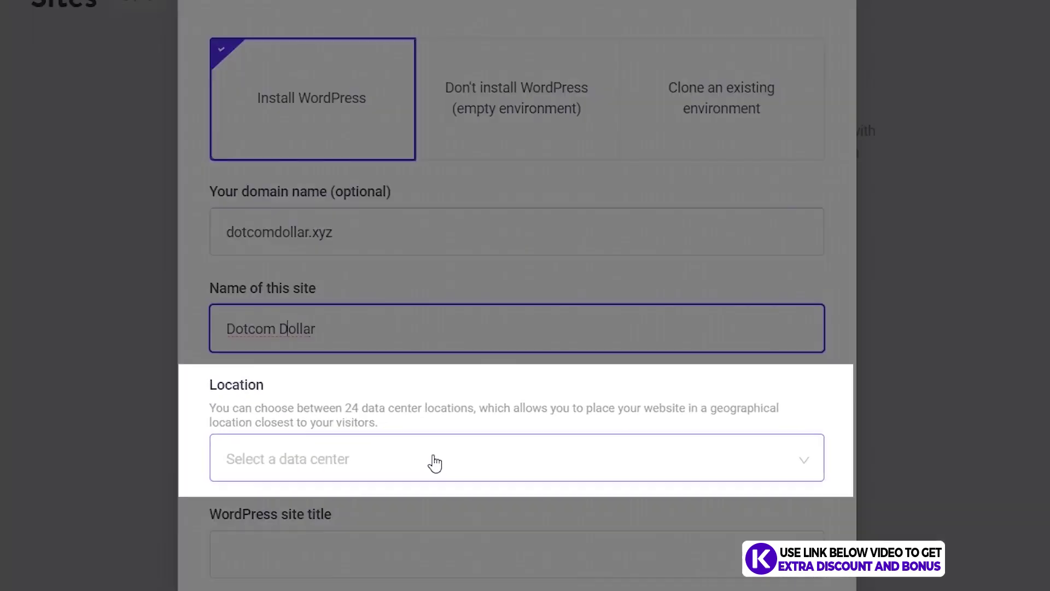
click(463, 410)
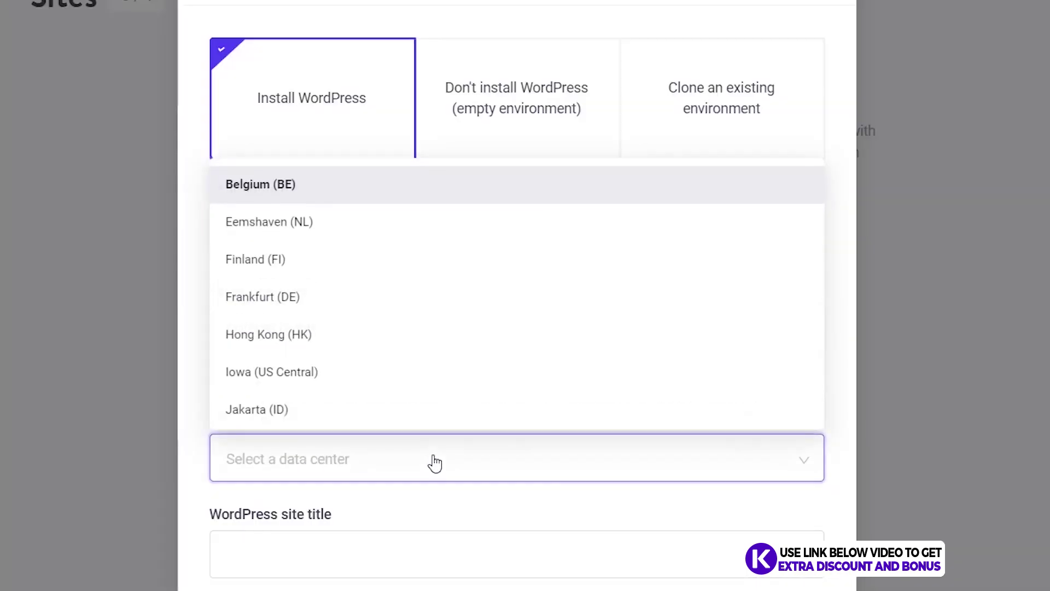
click(547, 415)
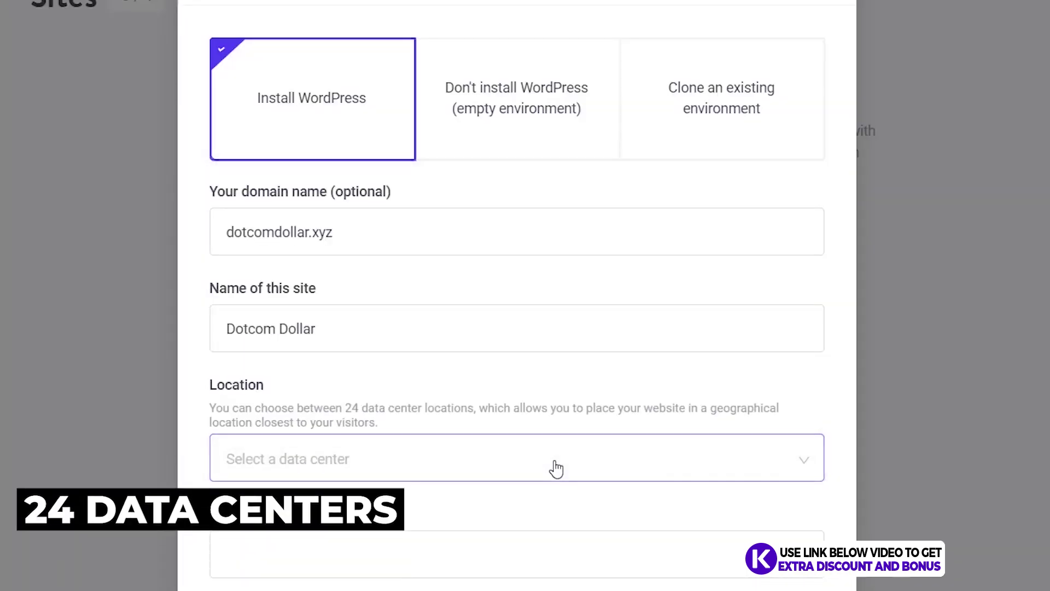
click(556, 467)
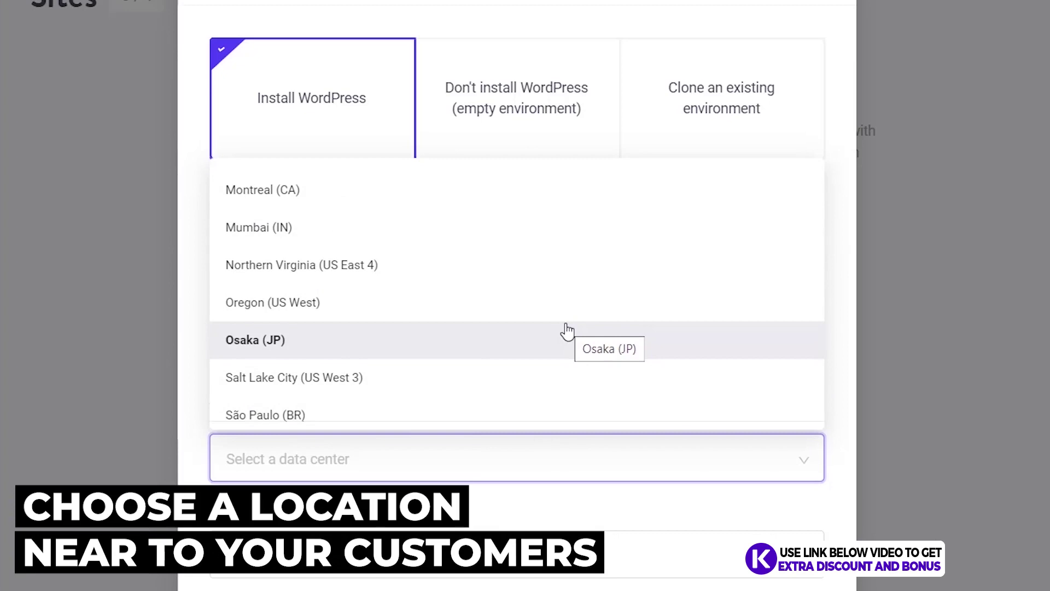
scroll(567, 330, down, 5)
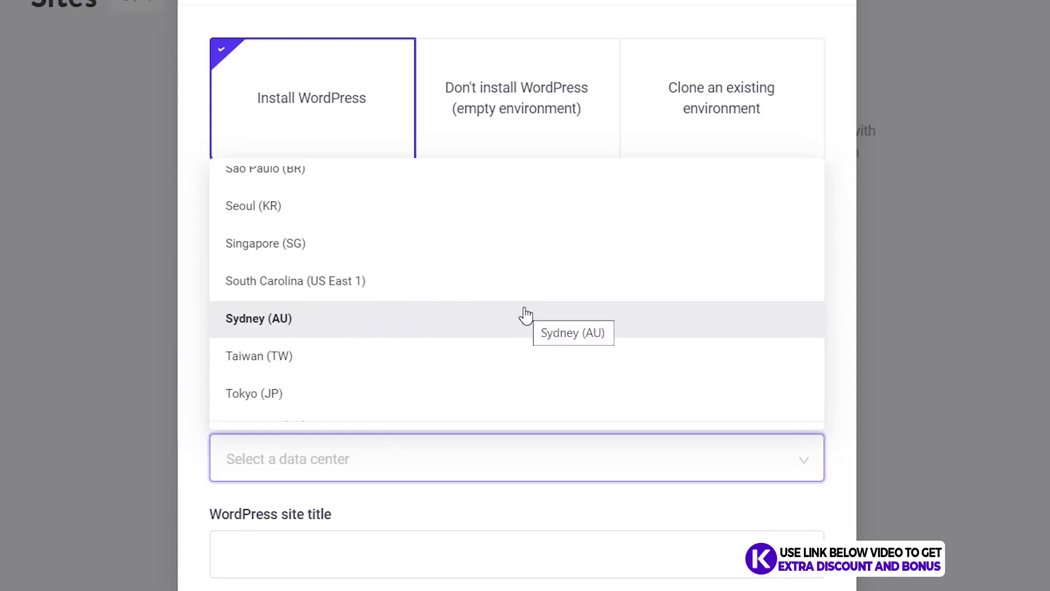
scroll(492, 328, up, 5)
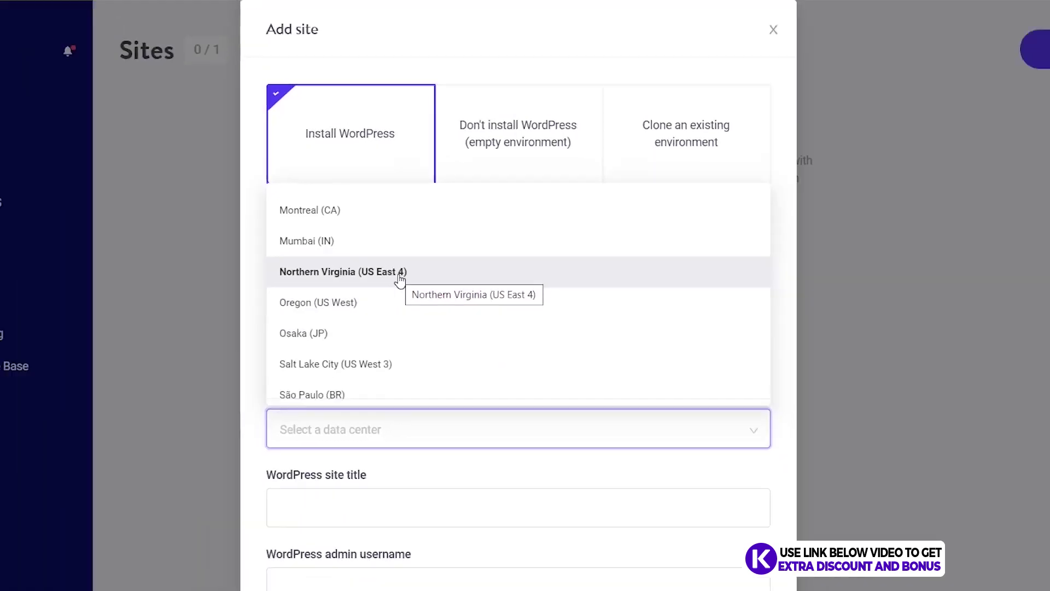
click(400, 279)
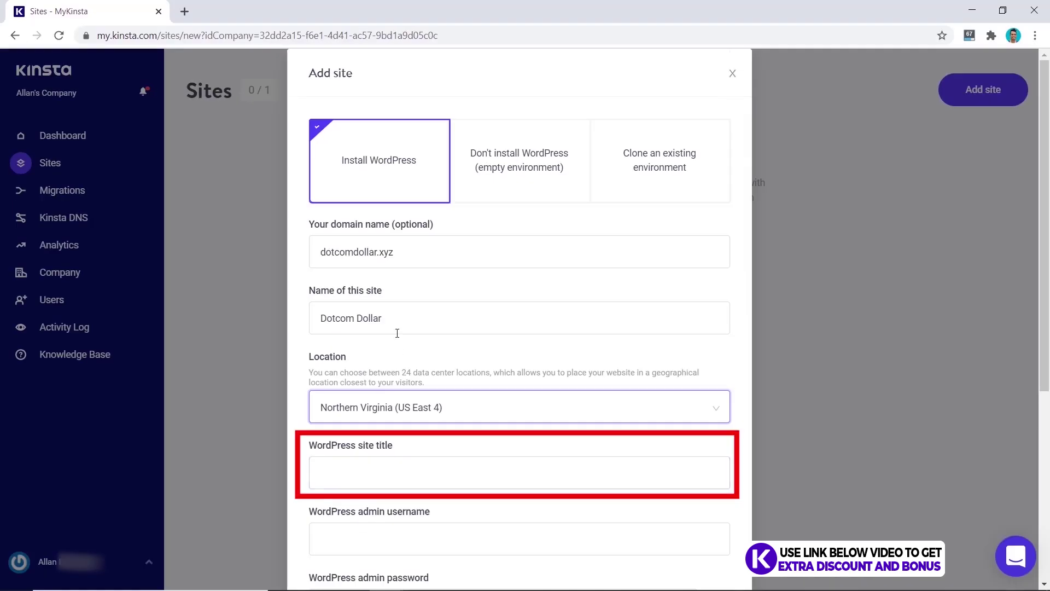
click(393, 546)
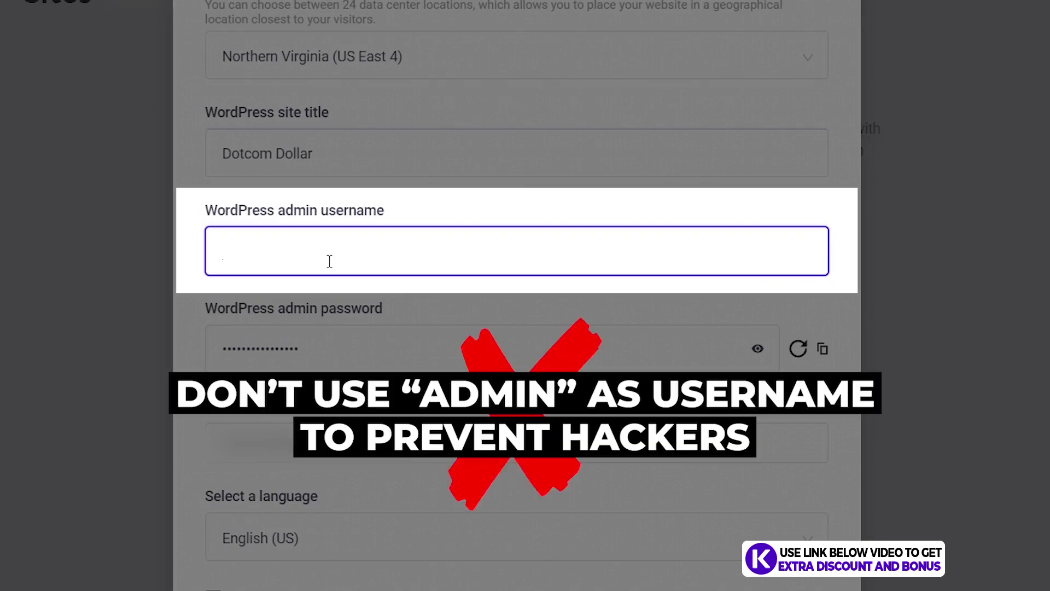
Enter a custom WordPress admin username and add the site without WooCommerce or Yoast SEO
text(ddollarr)
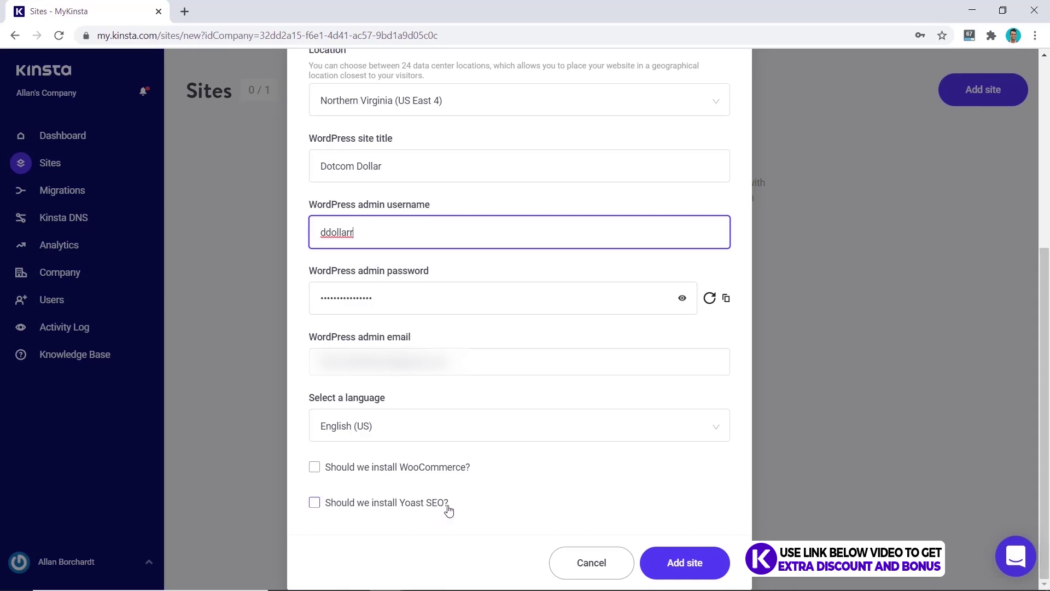
click(692, 563)
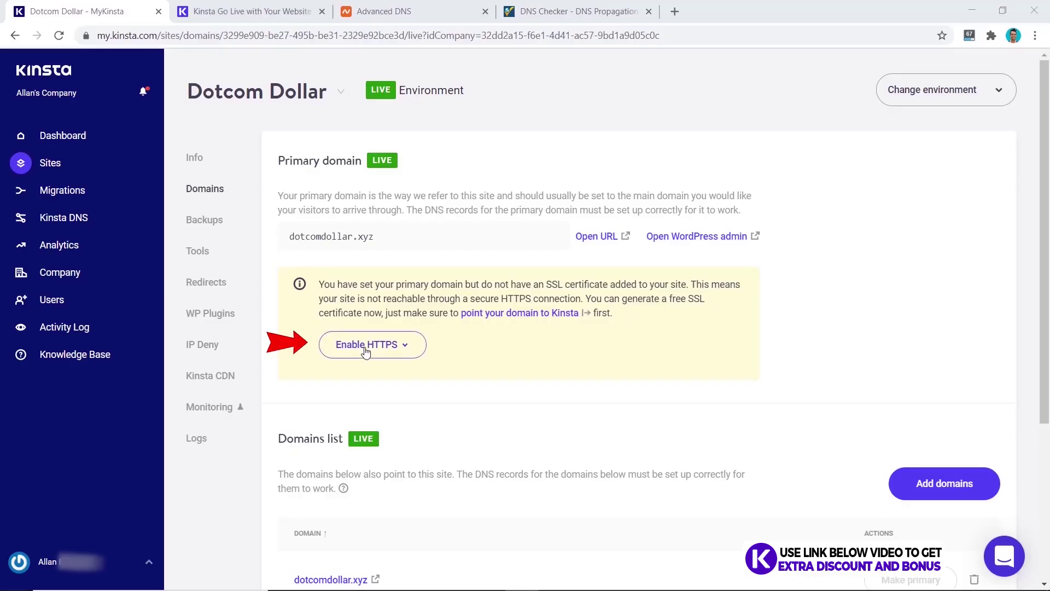
Generate a free Let's Encrypt SSL certificate for dotcomdollar.xyz from the site's Tools
click(198, 250)
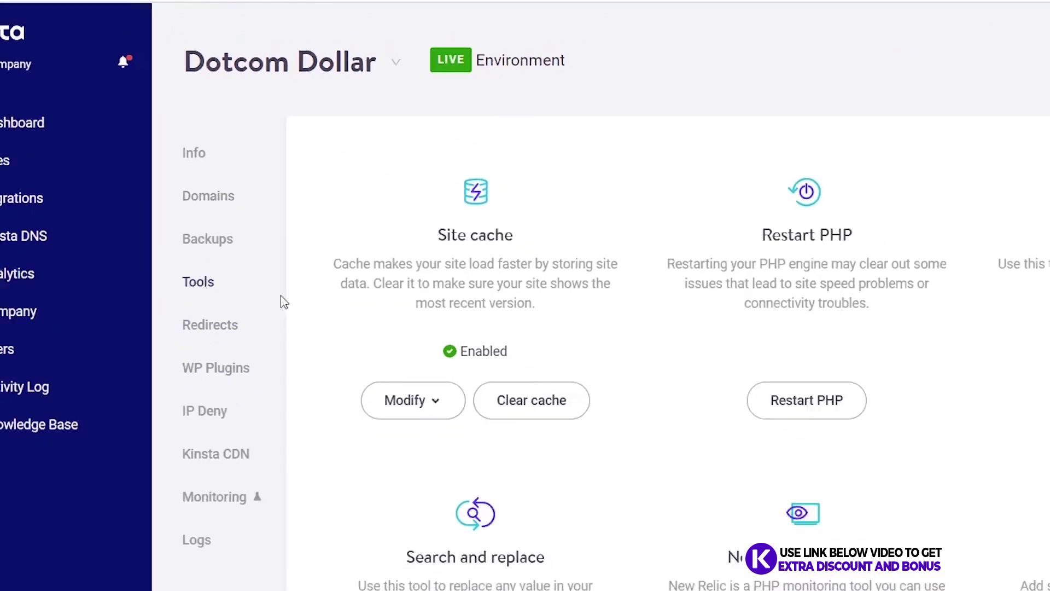
scroll(563, 424, down, 8)
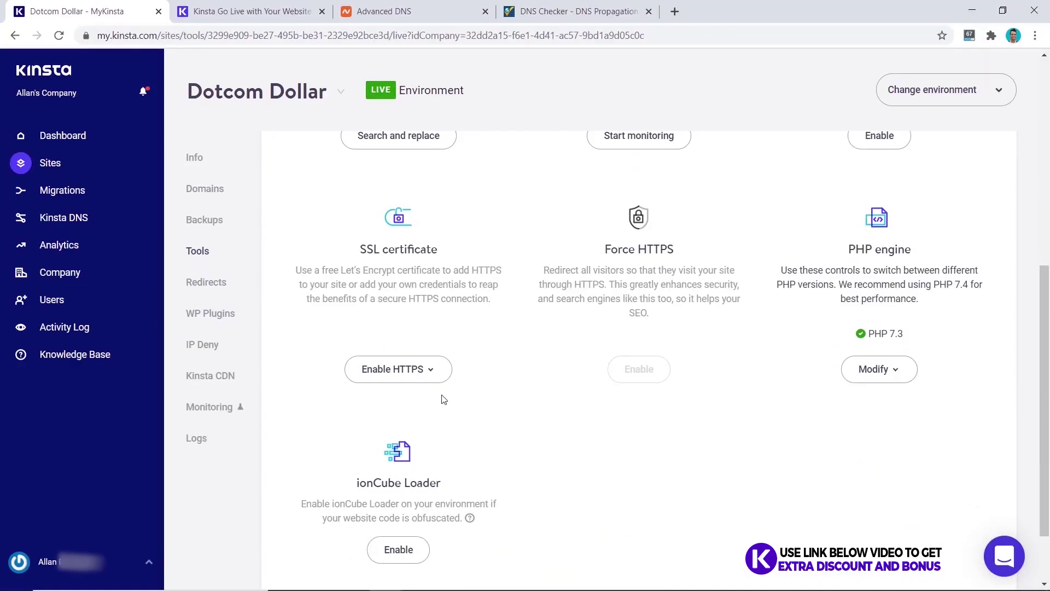
click(400, 375)
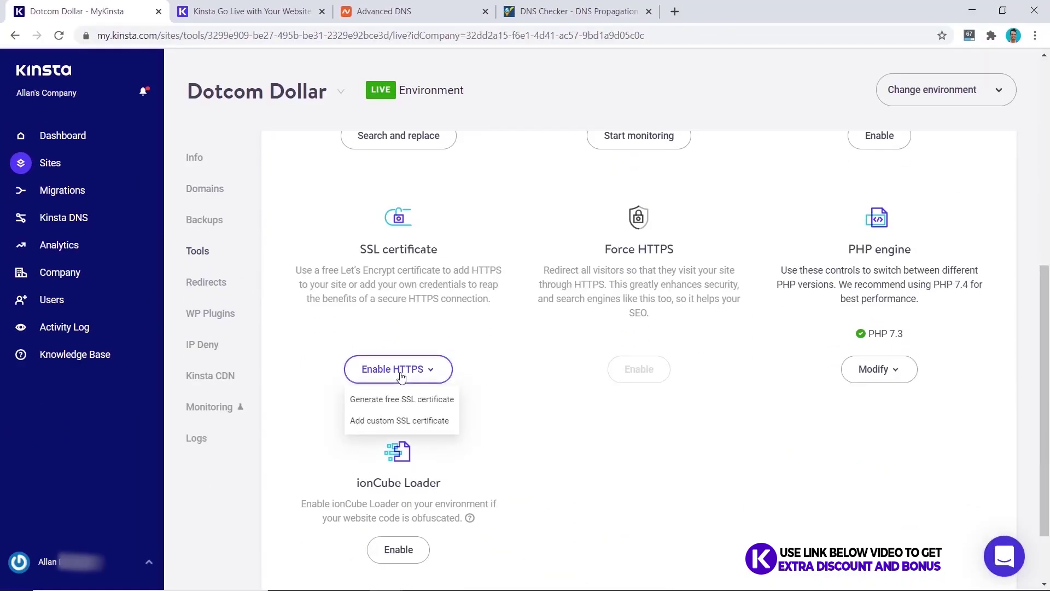
click(421, 405)
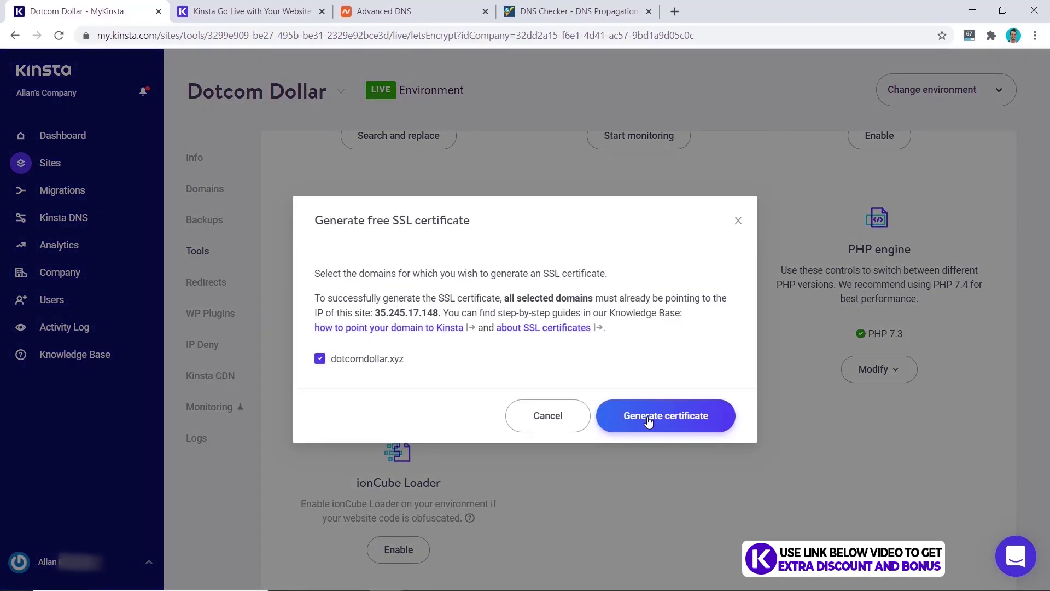
click(649, 418)
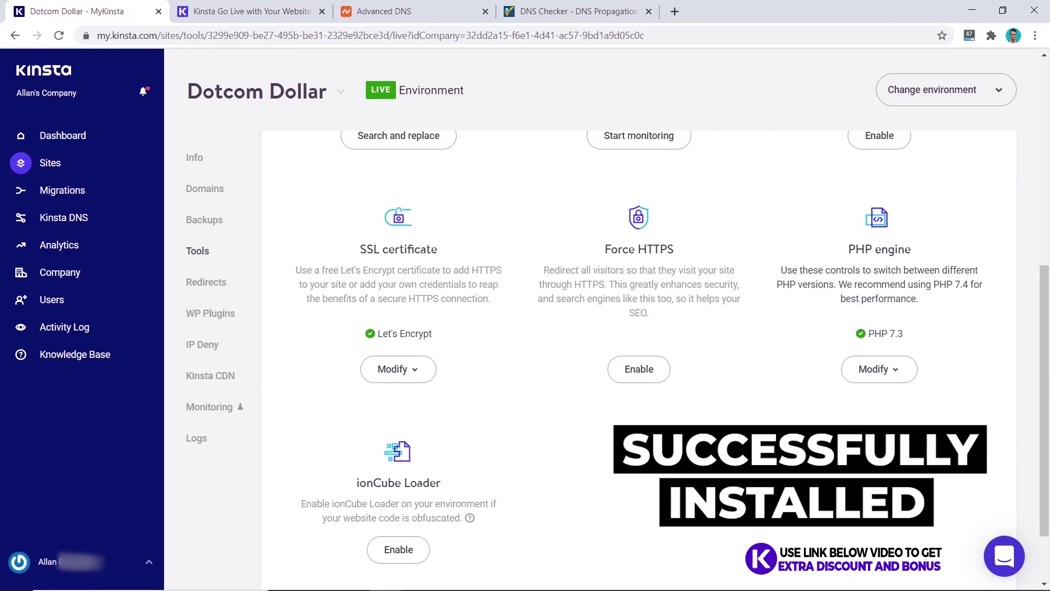
Enable Force HTTPS, redirecting all traffic to the primary domain dotcomdollar.xyz
click(641, 372)
click(319, 255)
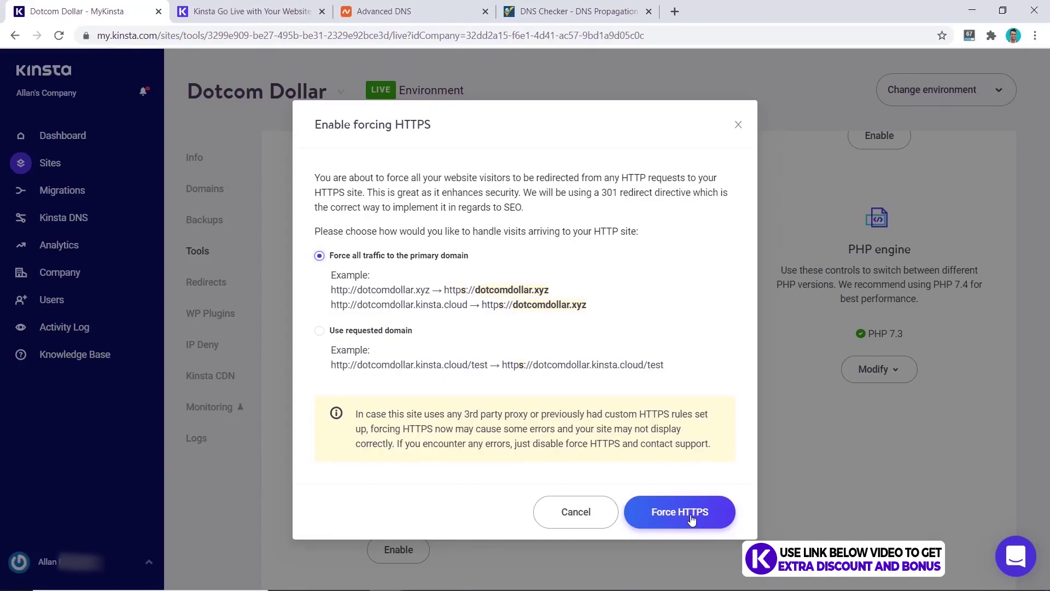
click(699, 522)
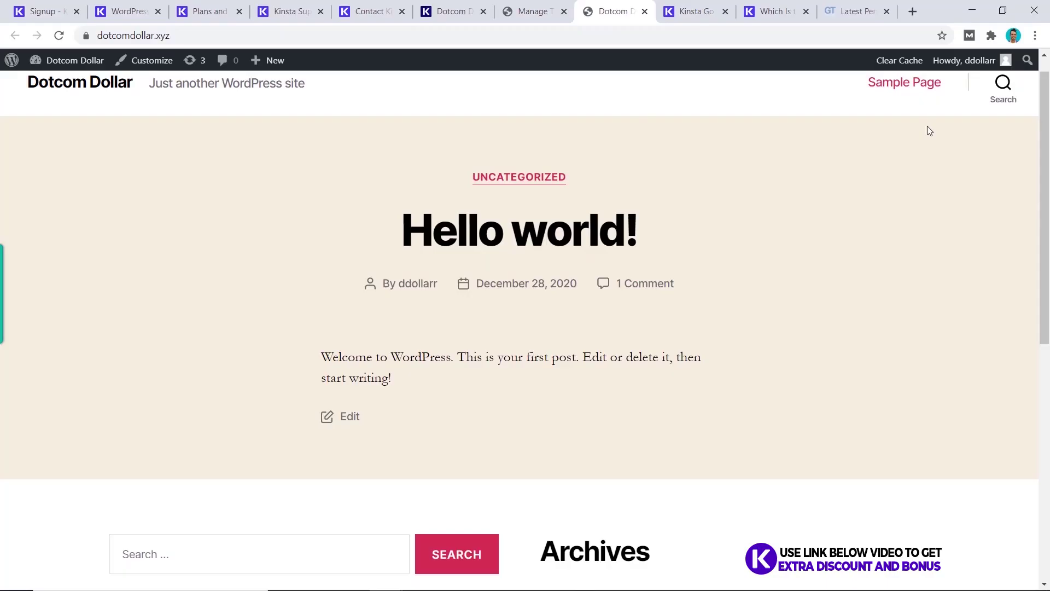
Scroll down the dotcomdollar.xyz default homepage to see the Hello world post
scroll(929, 134, down, 4)
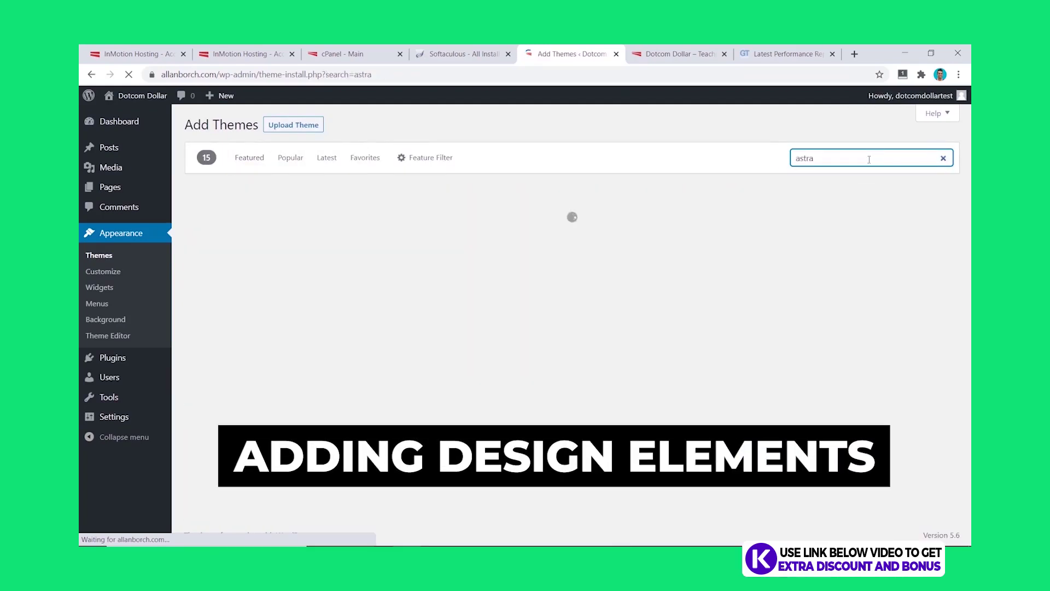
Install and activate the Astra theme
click(350, 360)
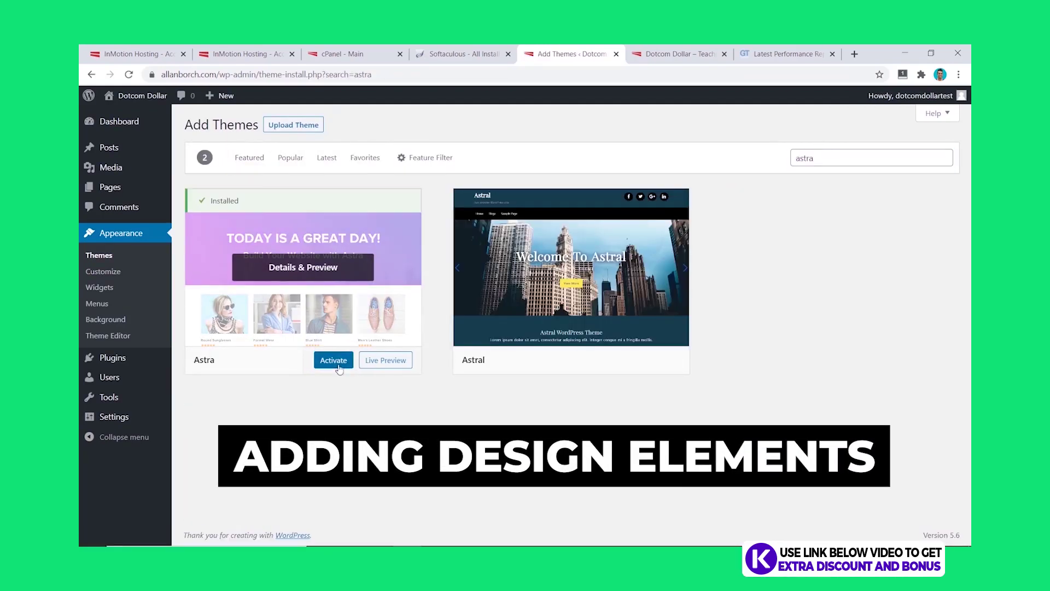
click(335, 361)
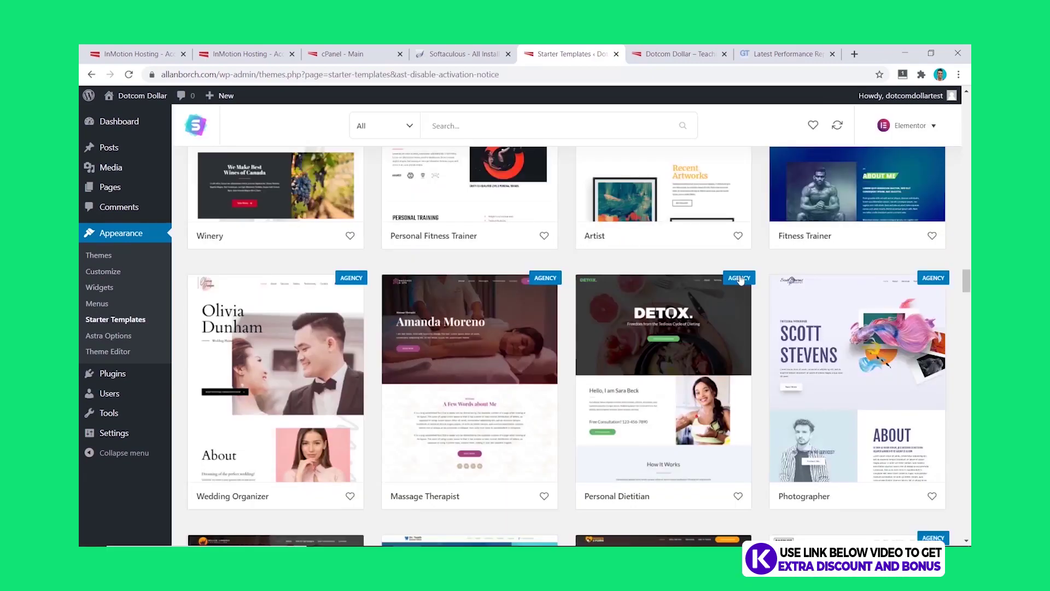
scroll(711, 328, down, 8)
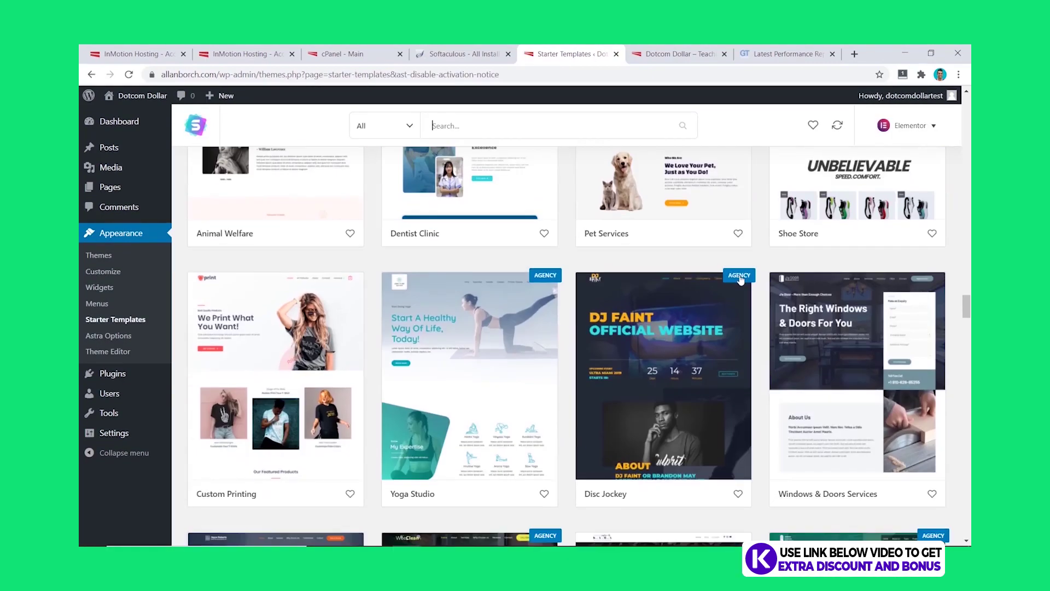
Import Astra's Custom Printing starter template as the complete site, then install the ShortPixel plugin
click(275, 383)
click(784, 528)
click(393, 400)
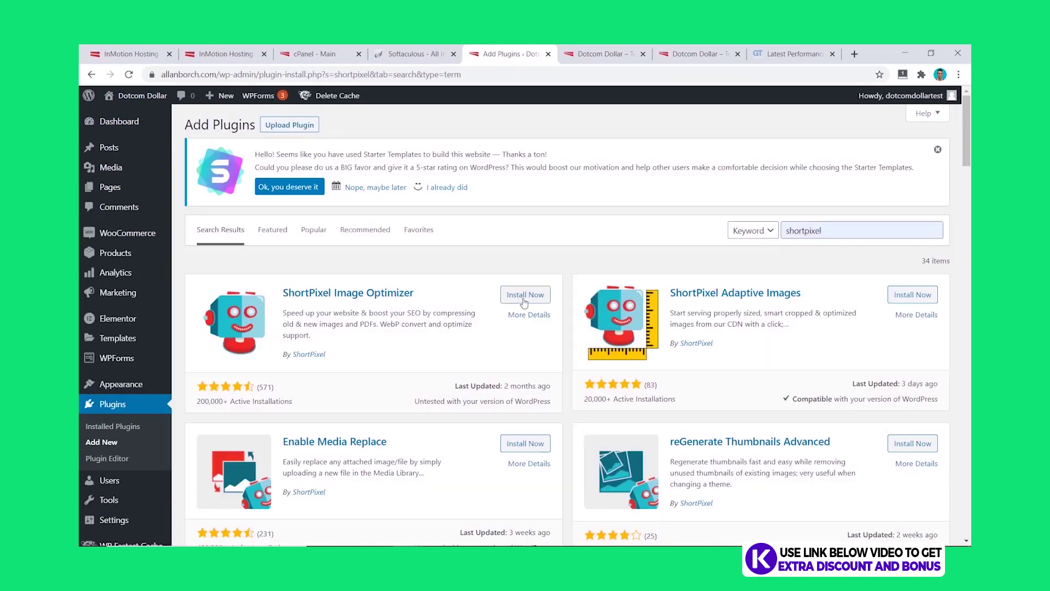
click(522, 298)
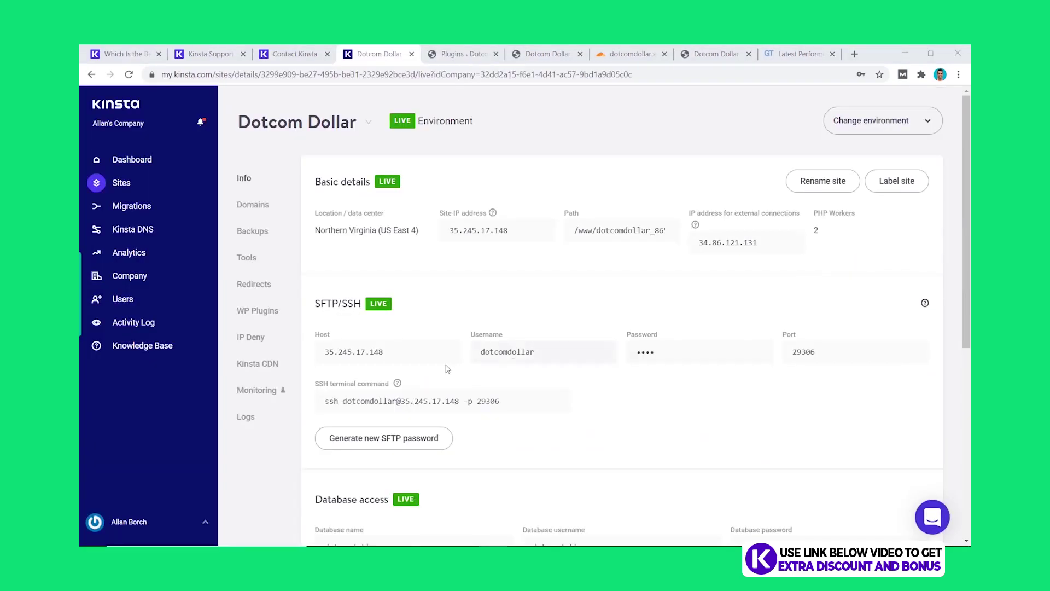
Turn on Kinsta CDN for Dotcom Dollar, then clear and confirm the CDN cache purge
click(257, 363)
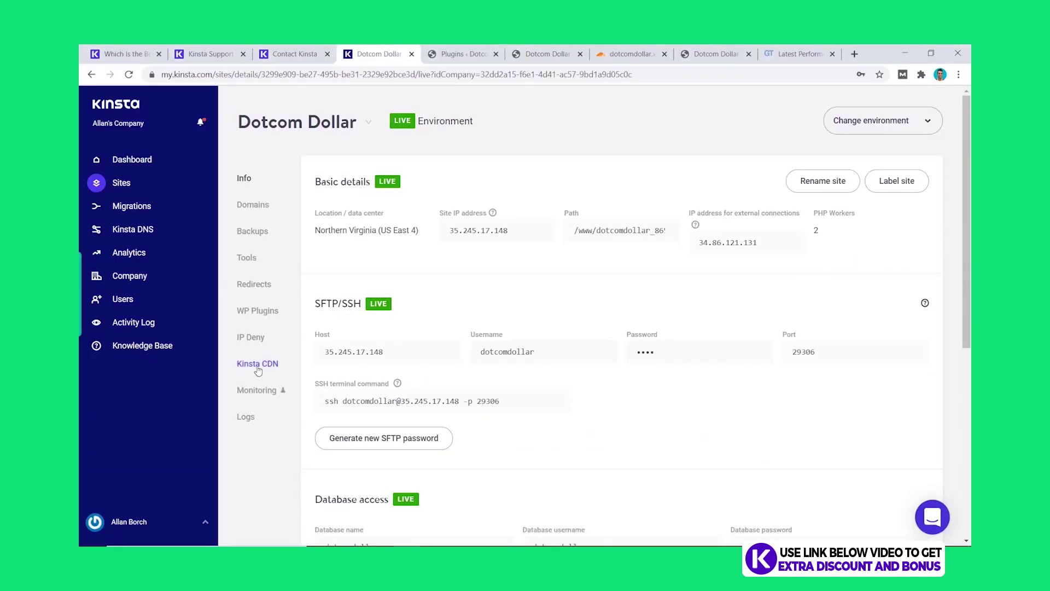
click(419, 439)
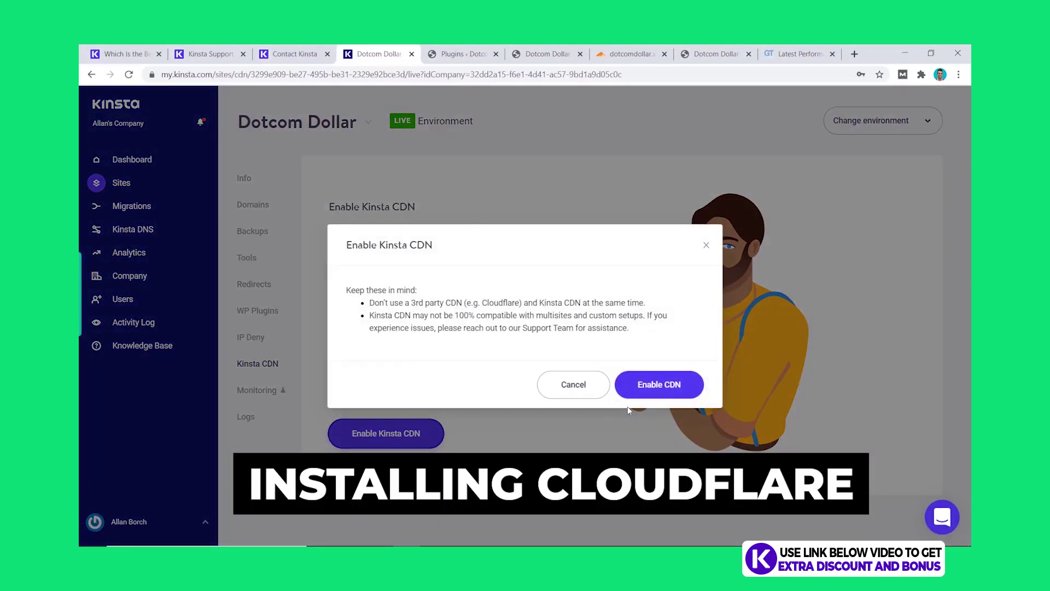
click(660, 394)
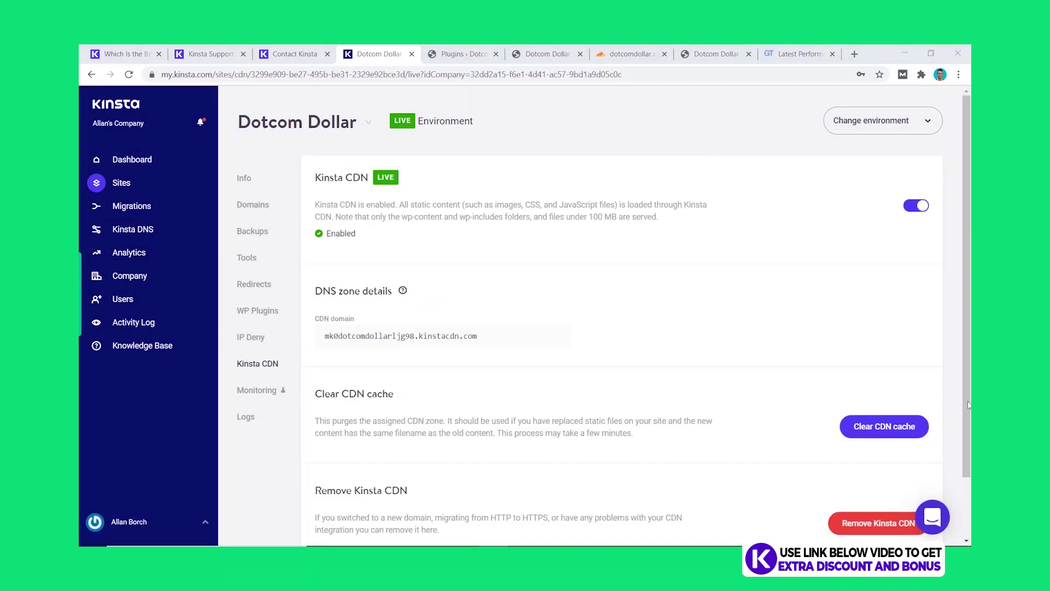
click(891, 428)
click(671, 362)
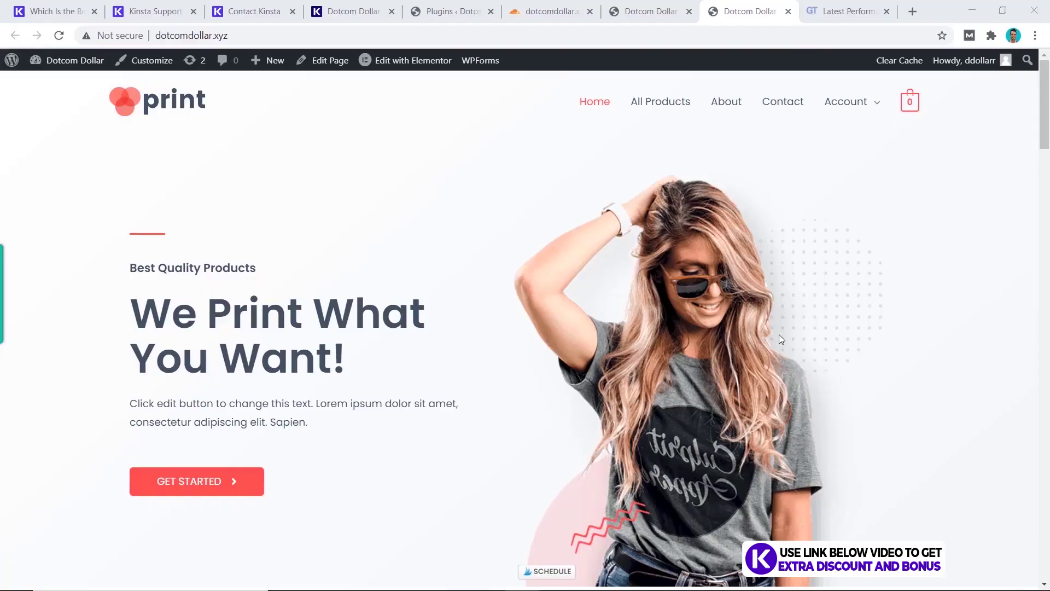
Scroll through the Custom Printing homepage past the print logo and T-shirt sections
scroll(741, 328, down, 6)
scroll(779, 334, down, 10)
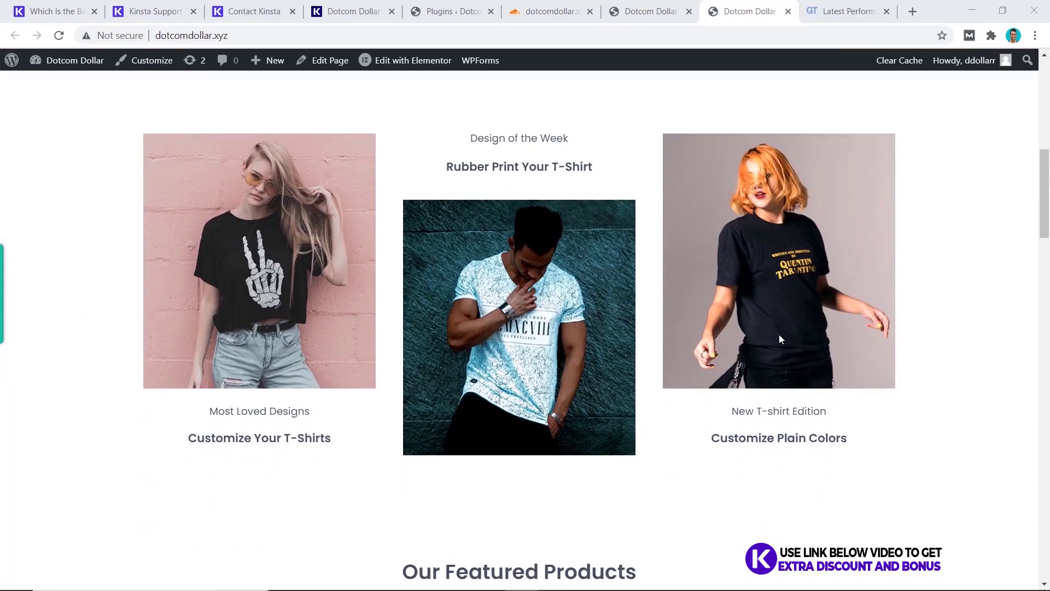
scroll(779, 334, down, 8)
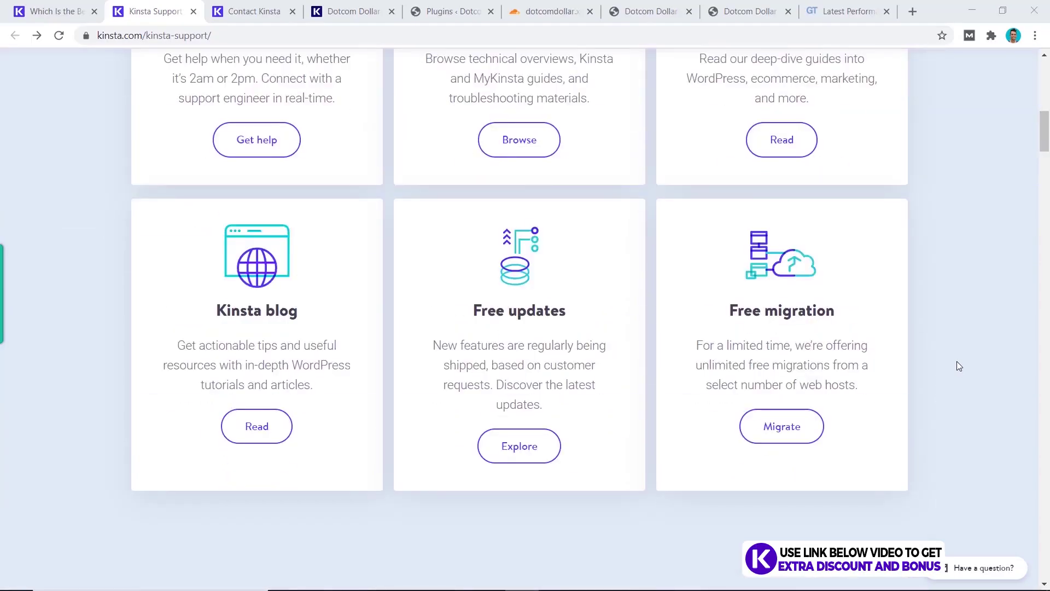
Scroll down kinsta.com/kinsta-support toward the World-Class Support section
scroll(957, 361, down, 7)
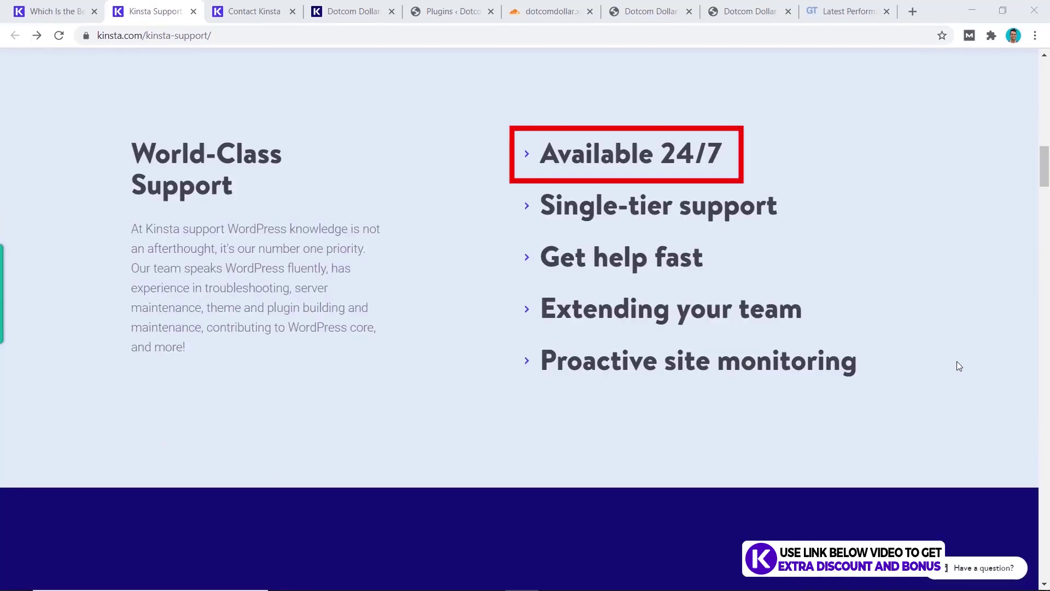